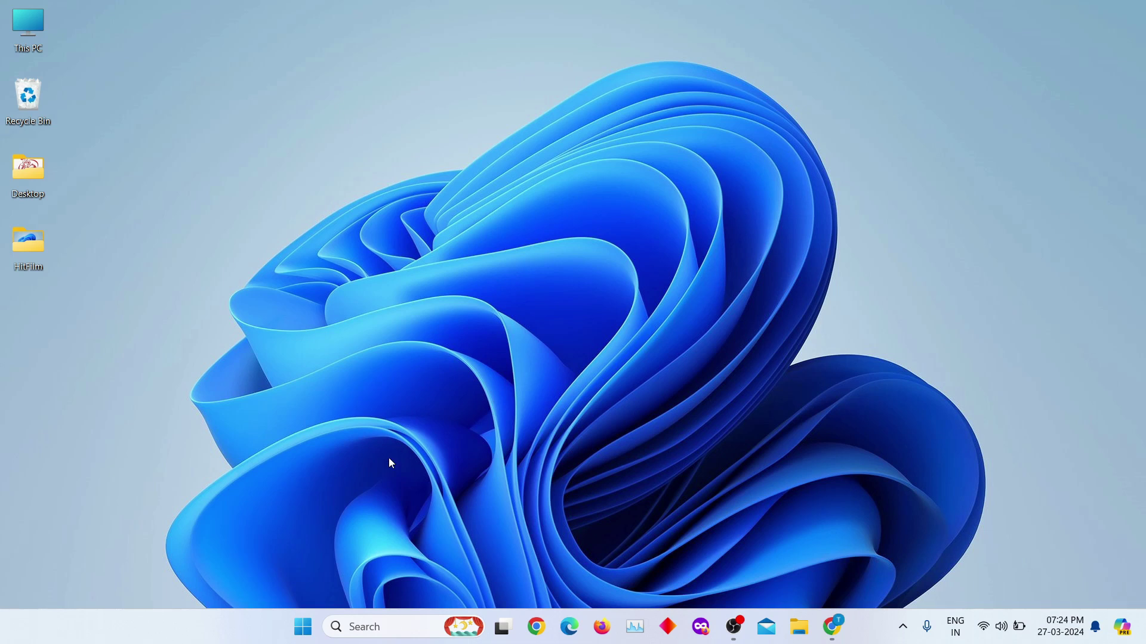
# Search Windows for 'mcafee' and launch McAfee LiveSafe.
pyautogui.click(392, 627)
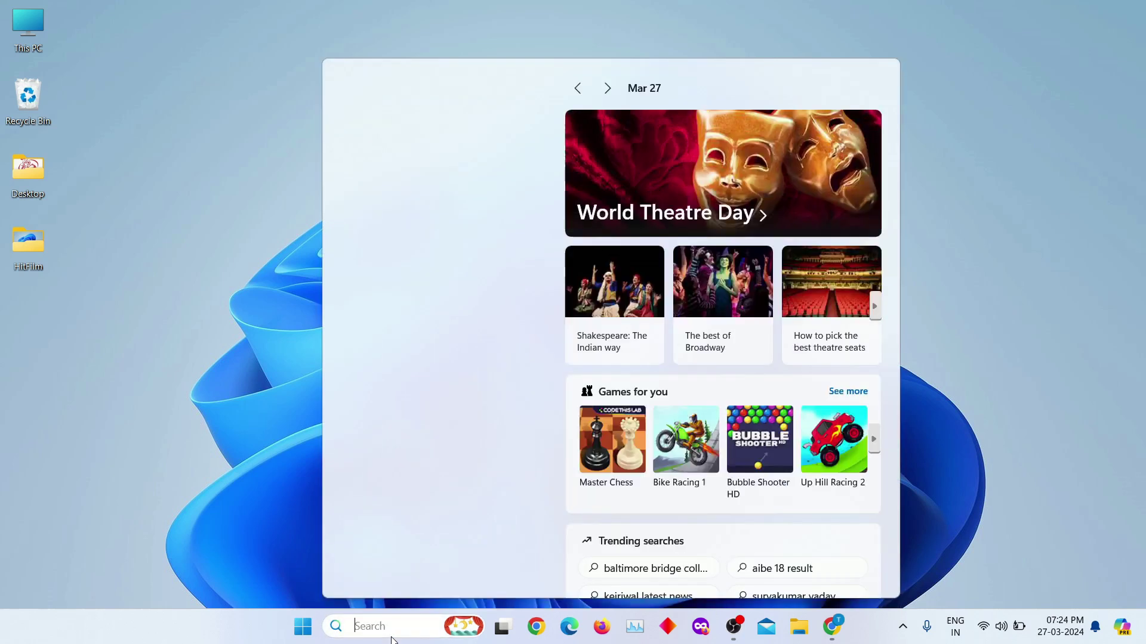
pyautogui.write('mcafee')
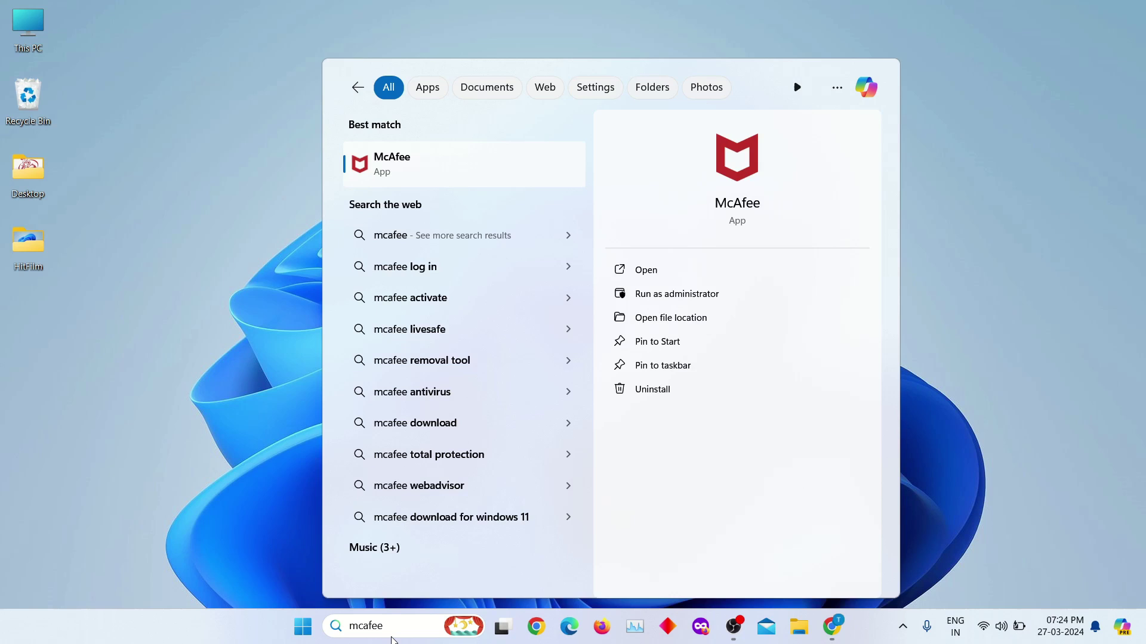
pyautogui.press('Return')
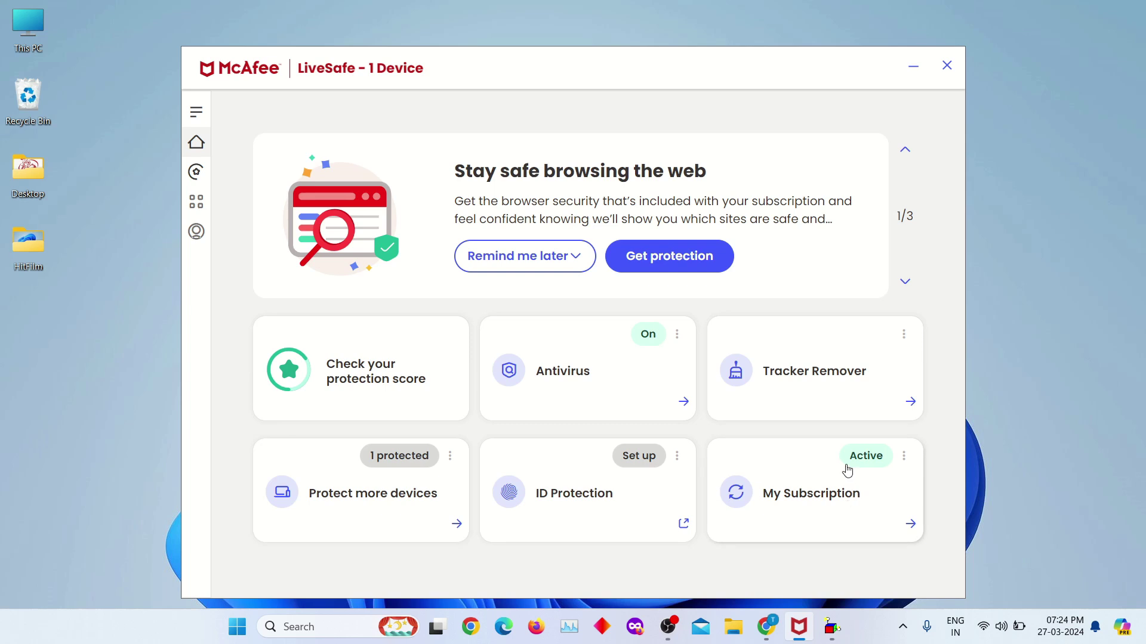
# Open My Subscription, showing 38 days left and expiry on 5/3/2024.
pyautogui.click(846, 470)
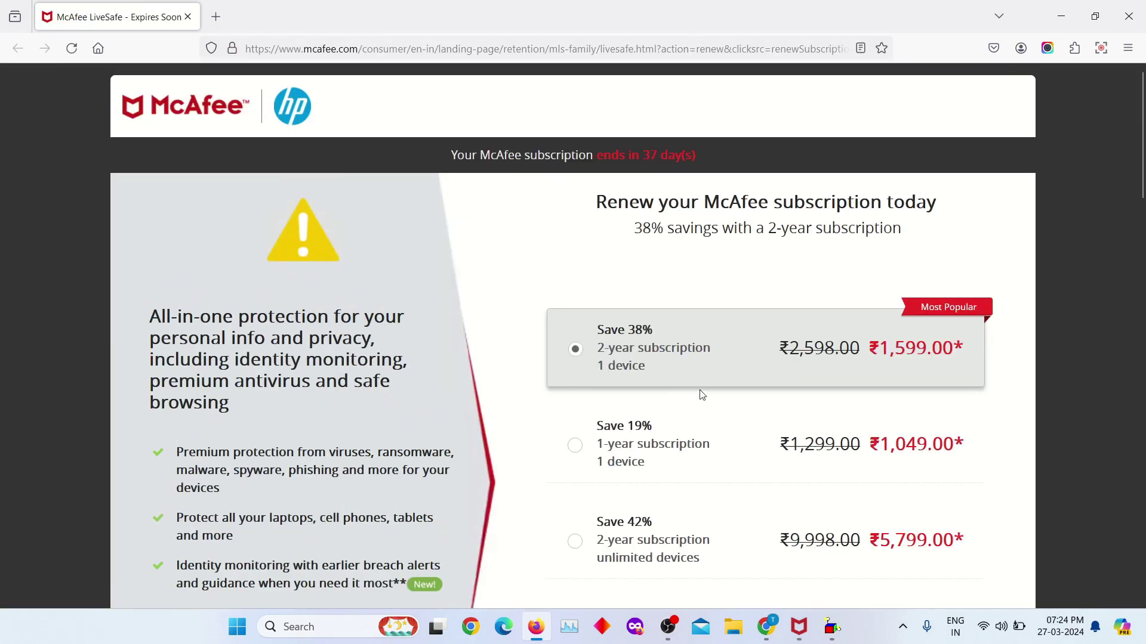
pyautogui.scroll(-3, 718, 401)
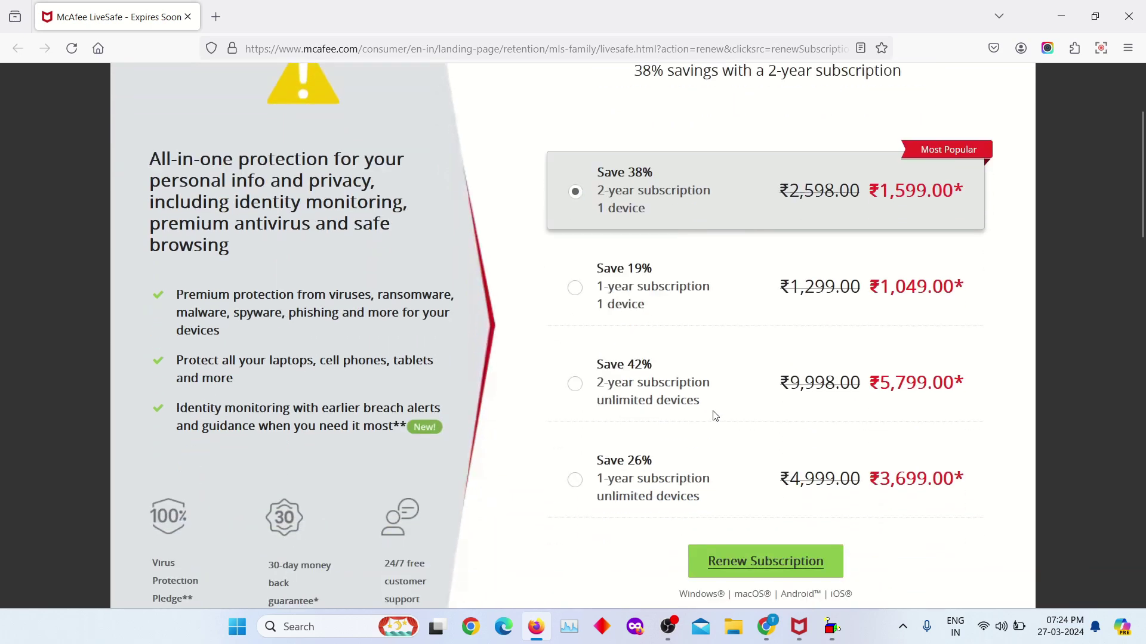
pyautogui.scroll(2, 714, 417)
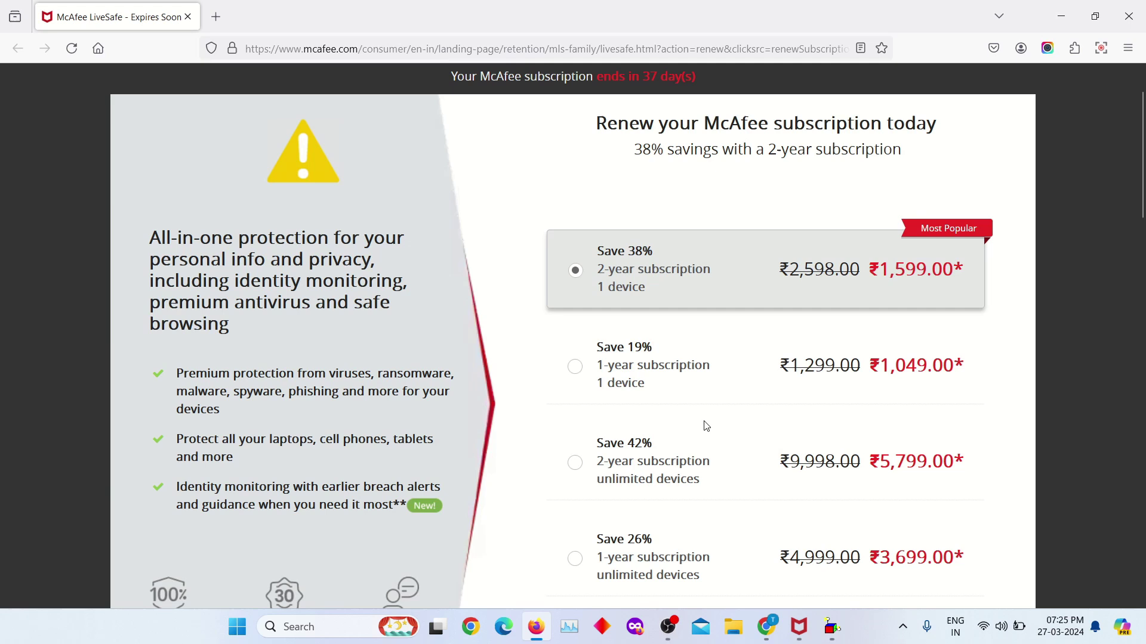
# Pick the Save 19% 1-year, 1-device plan and renew it at ₹1,049.00.
pyautogui.click(650, 387)
pyautogui.scroll(-2, 687, 414)
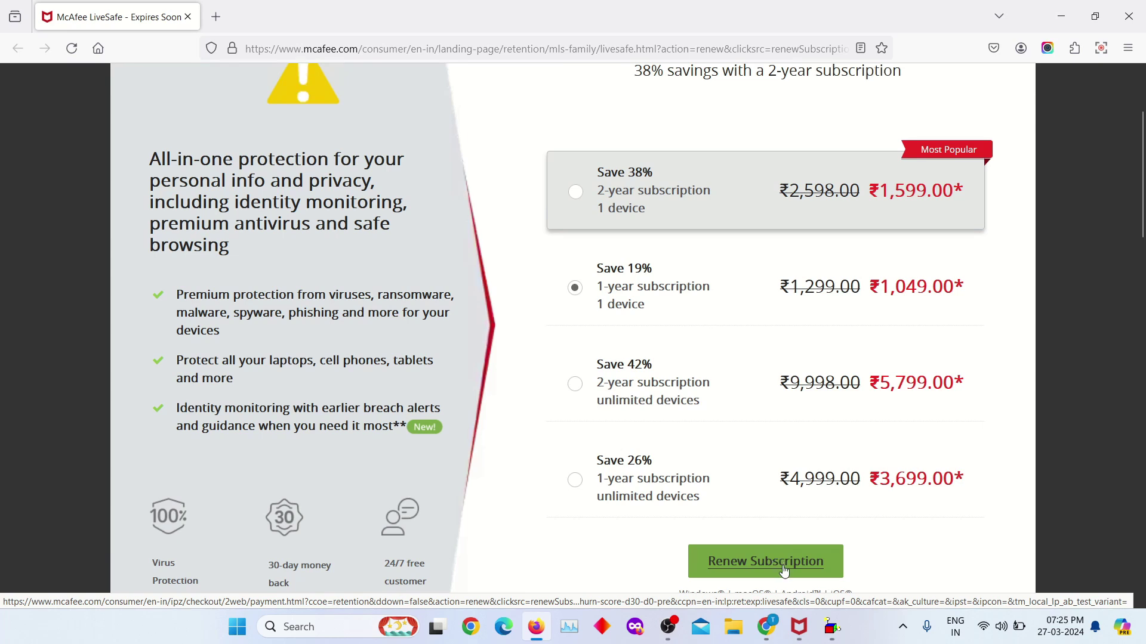
pyautogui.click(765, 560)
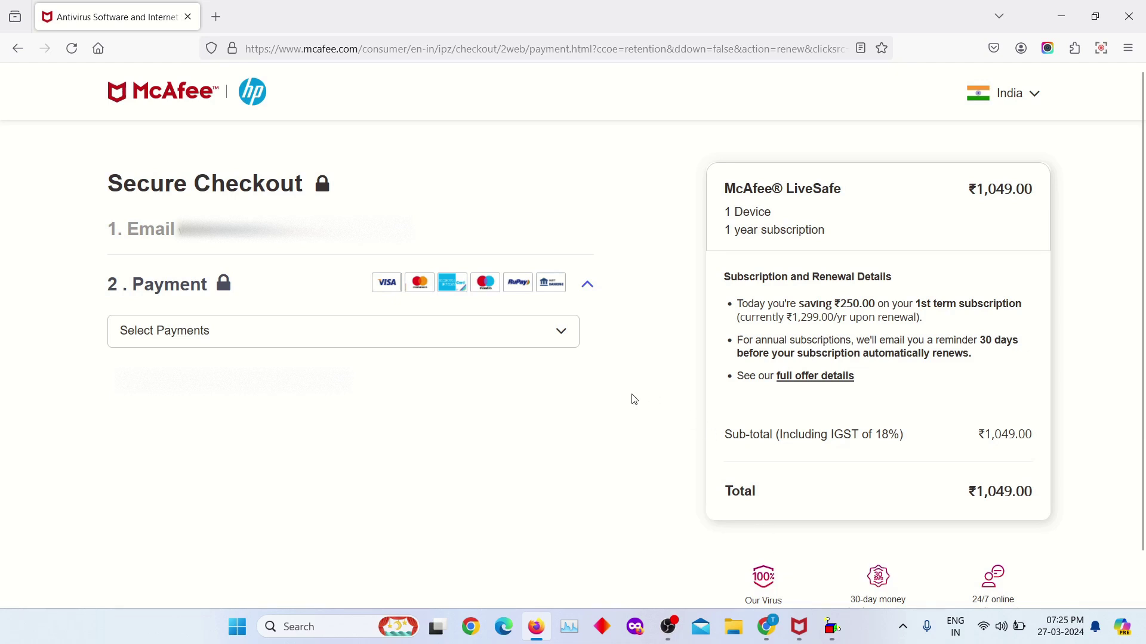
# Choose credit card as the payment method and paste in the saved card number.
pyautogui.click(548, 340)
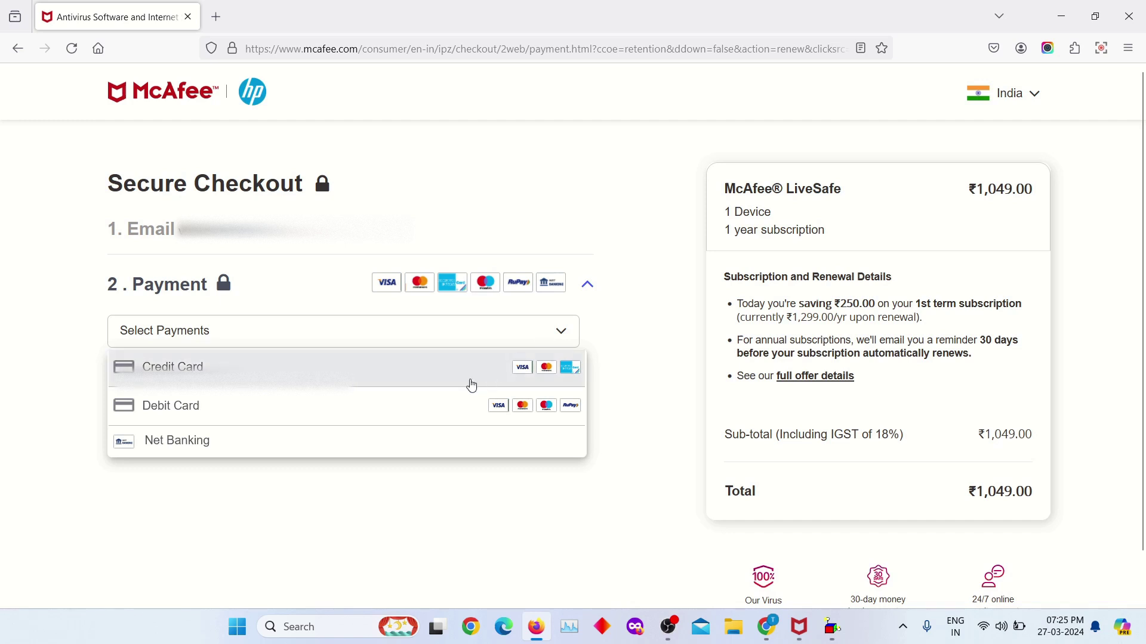
pyautogui.click(410, 415)
pyautogui.click(409, 331)
pyautogui.click(413, 368)
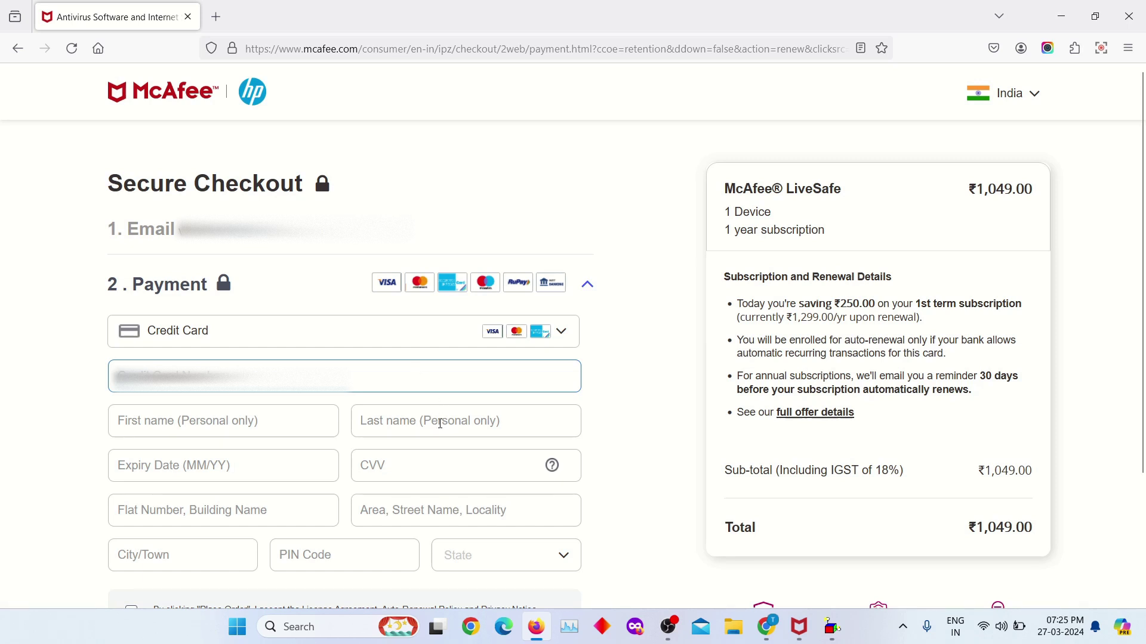
pyautogui.hotkey('ctrl', 'v')
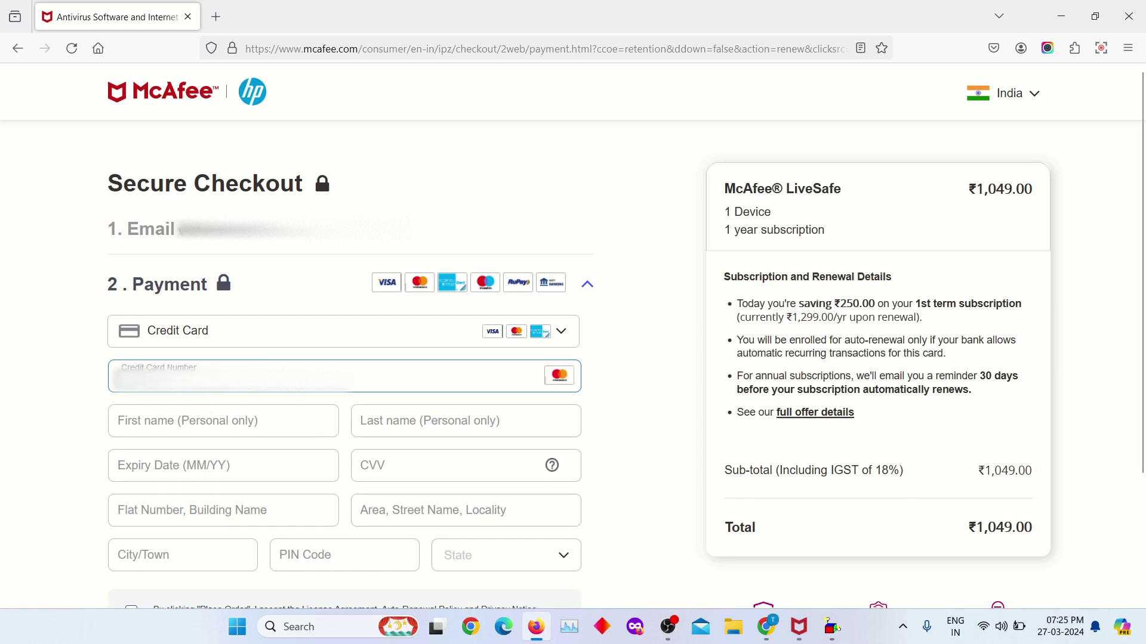
pyautogui.press('Tab')
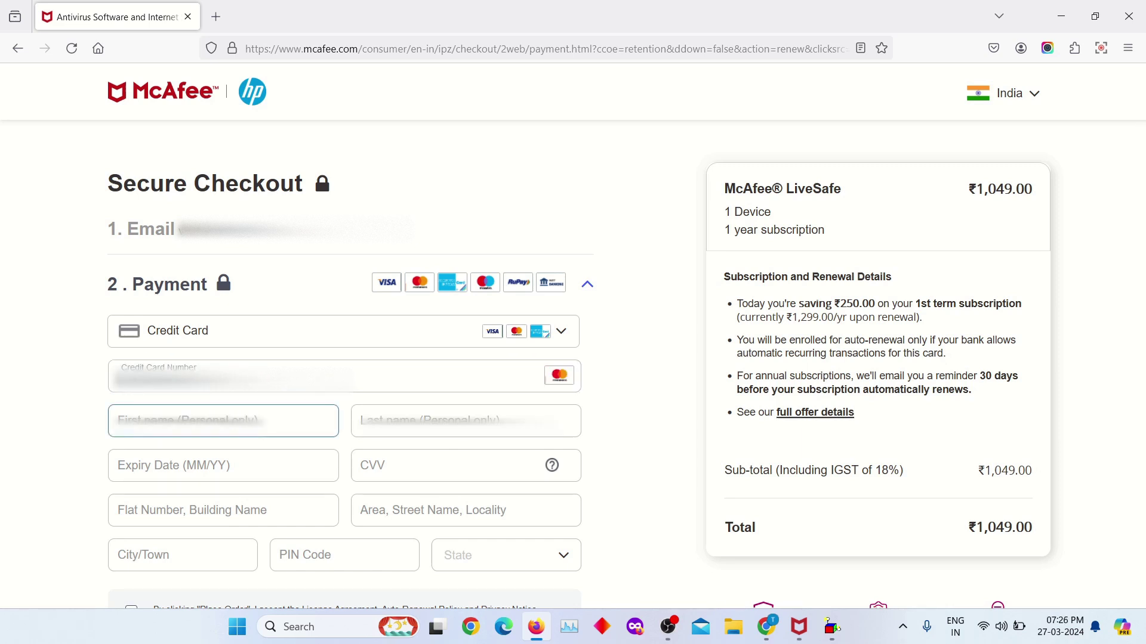
pyautogui.press('Tab')
pyautogui.press('Tab')
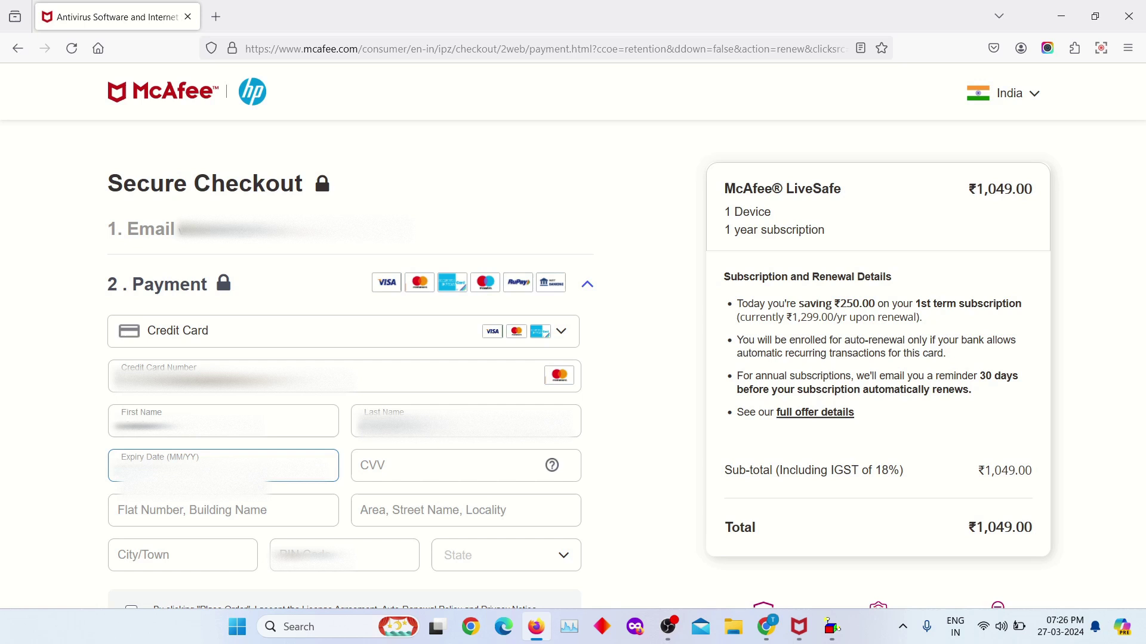
pyautogui.press('Tab')
# Fill in the flat, city, PIN code and state, then accept the license and auto-renewal terms.
pyautogui.click(158, 509)
pyautogui.scroll(-3, 230, 412)
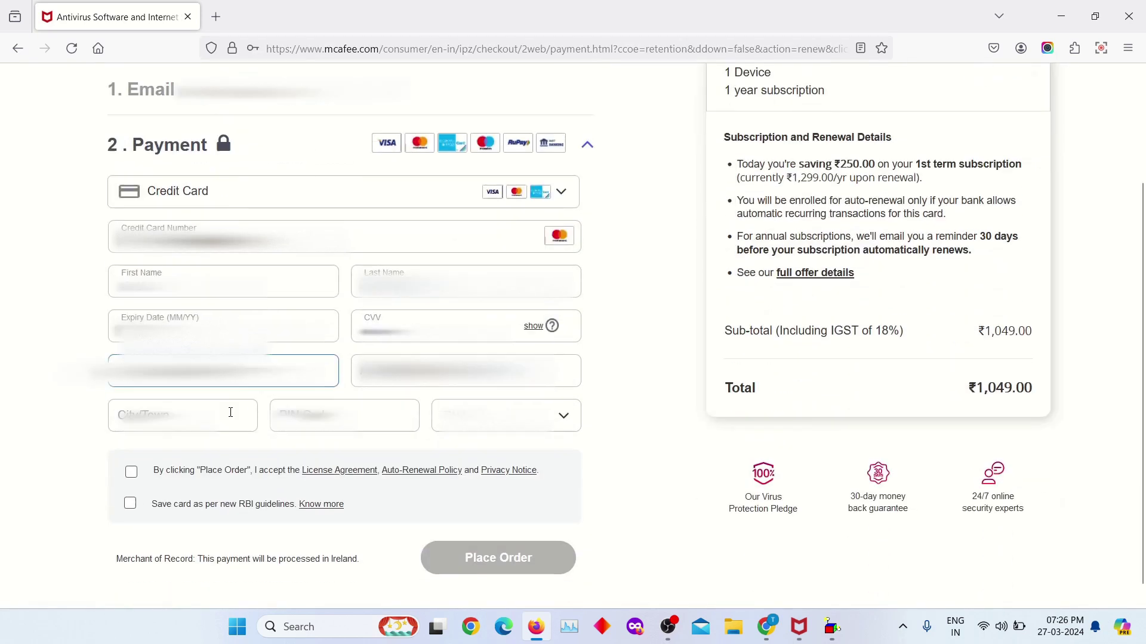
pyautogui.press('Tab')
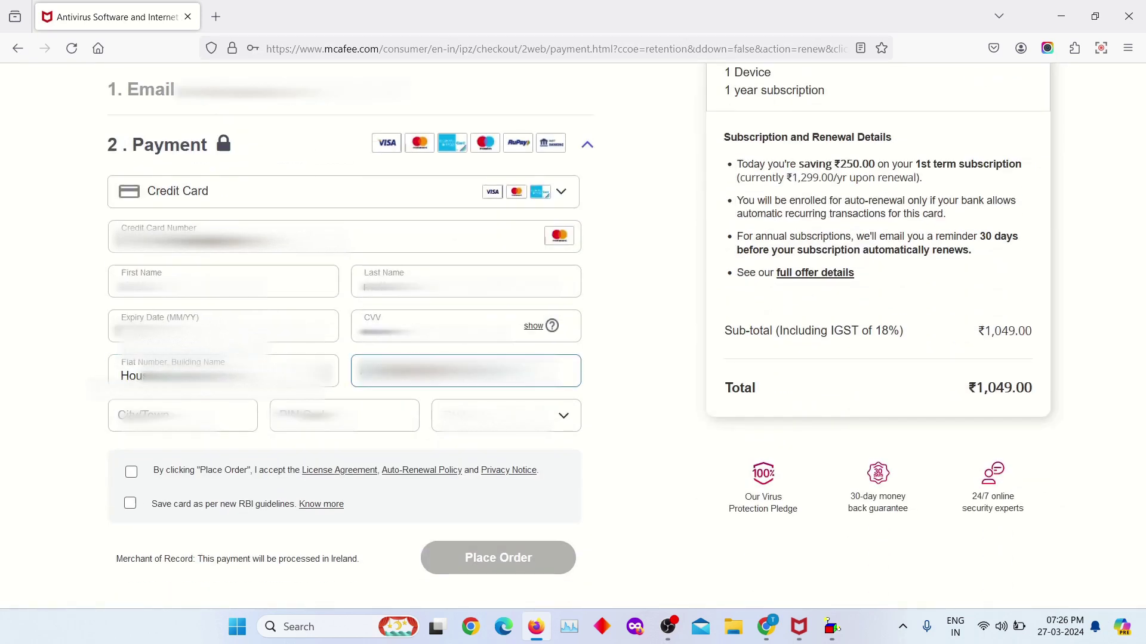
pyautogui.write('Street')
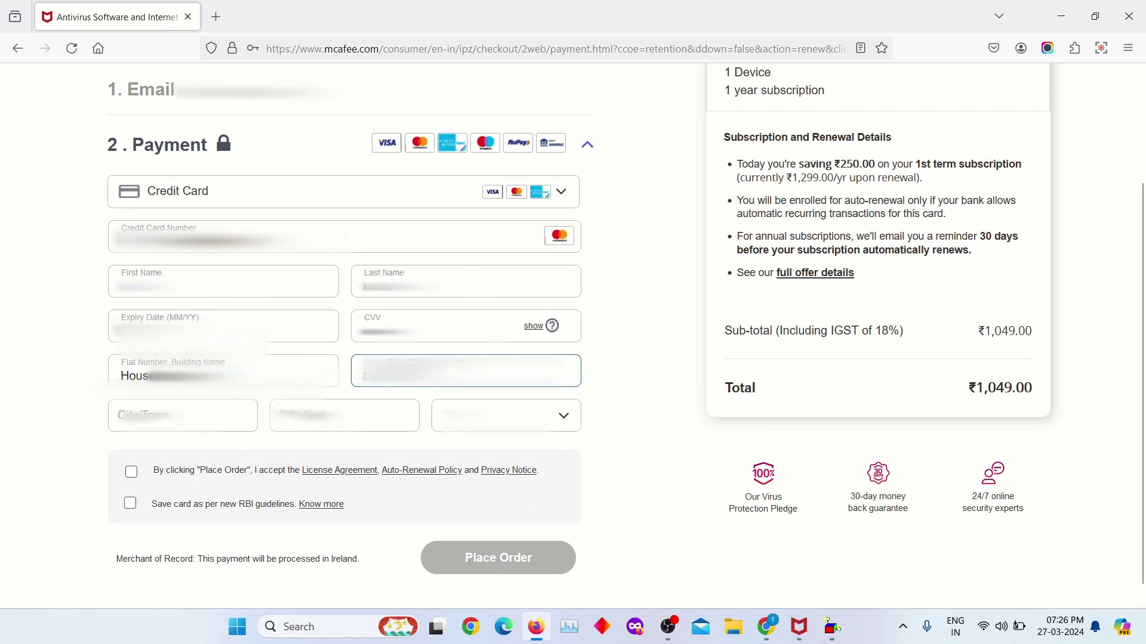
pyautogui.press('Tab')
pyautogui.write('City')
pyautogui.press('Tab')
pyautogui.write('400001')
pyautogui.press('Tab')
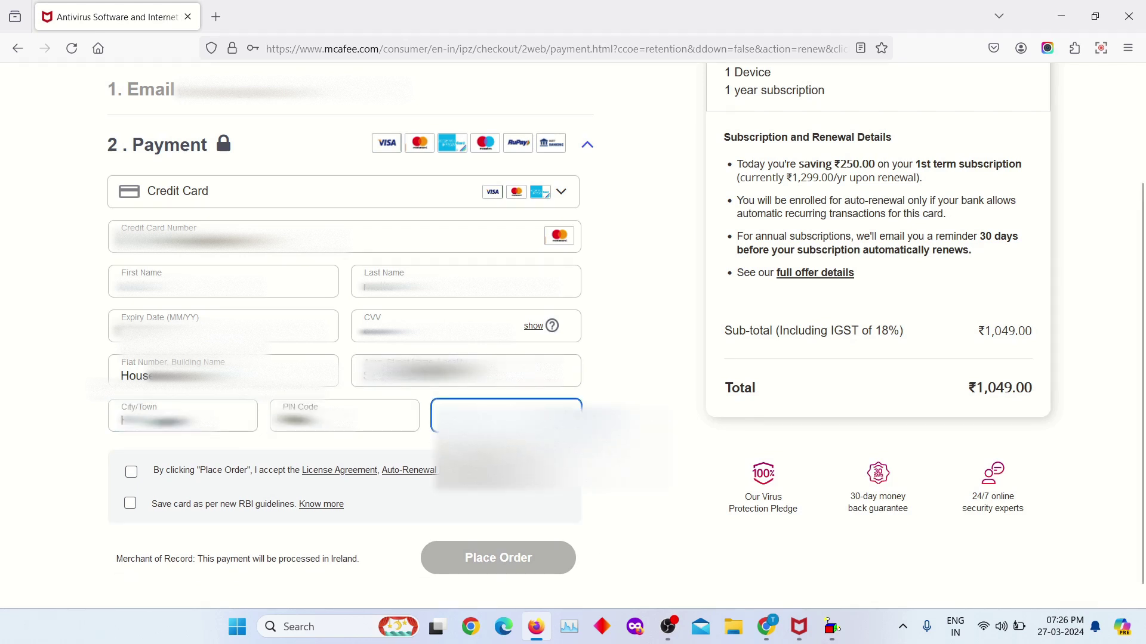
pyautogui.write('pu')
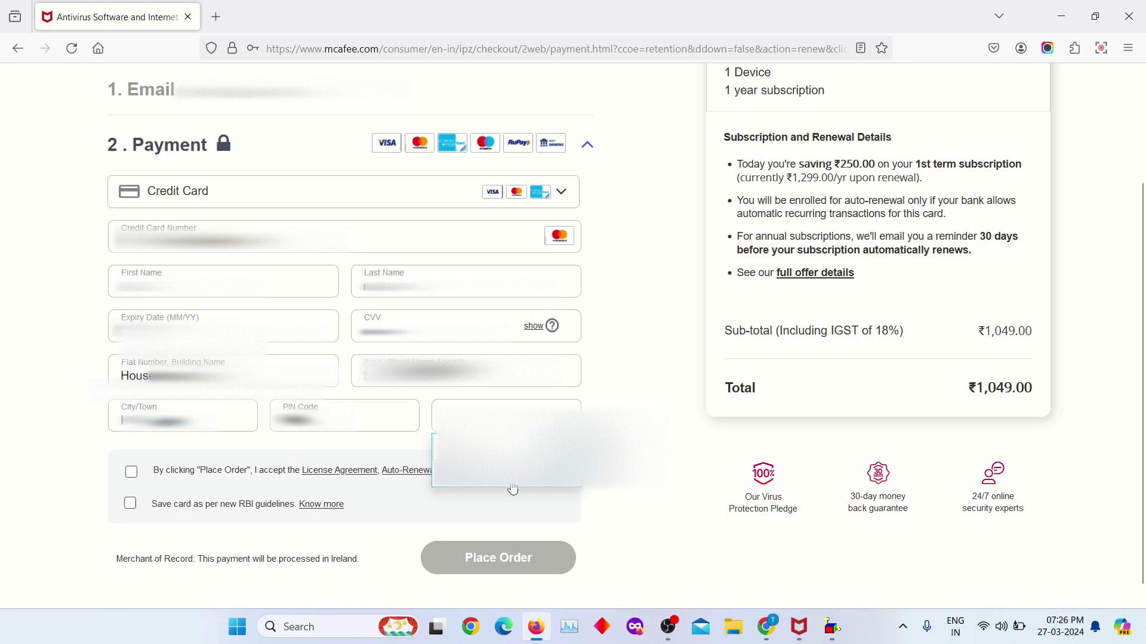
pyautogui.click(511, 483)
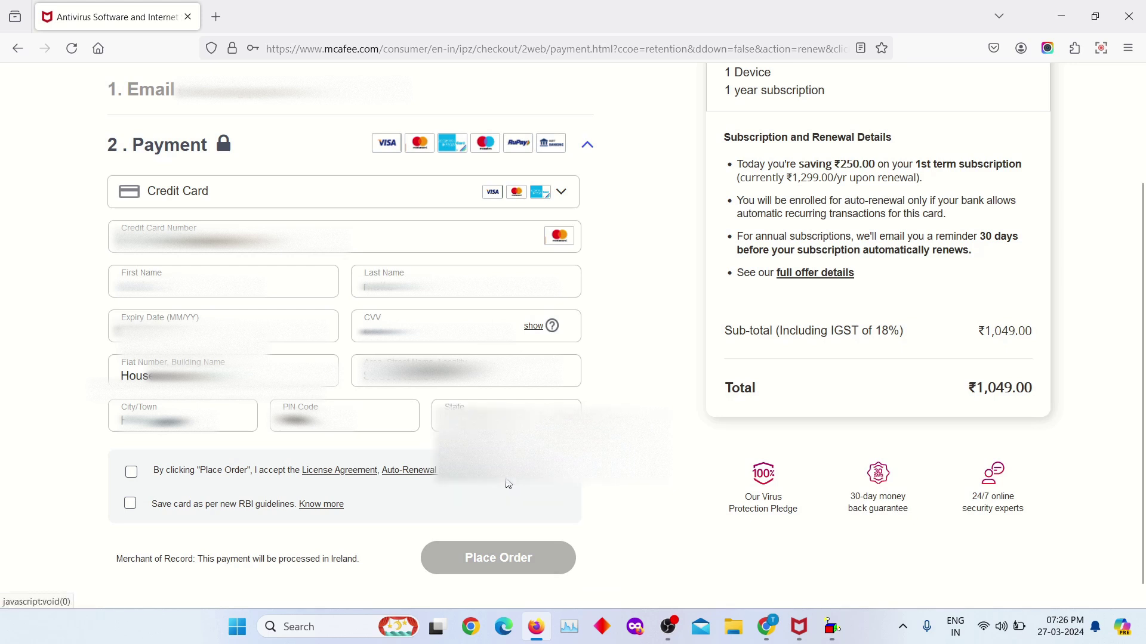
pyautogui.click(130, 476)
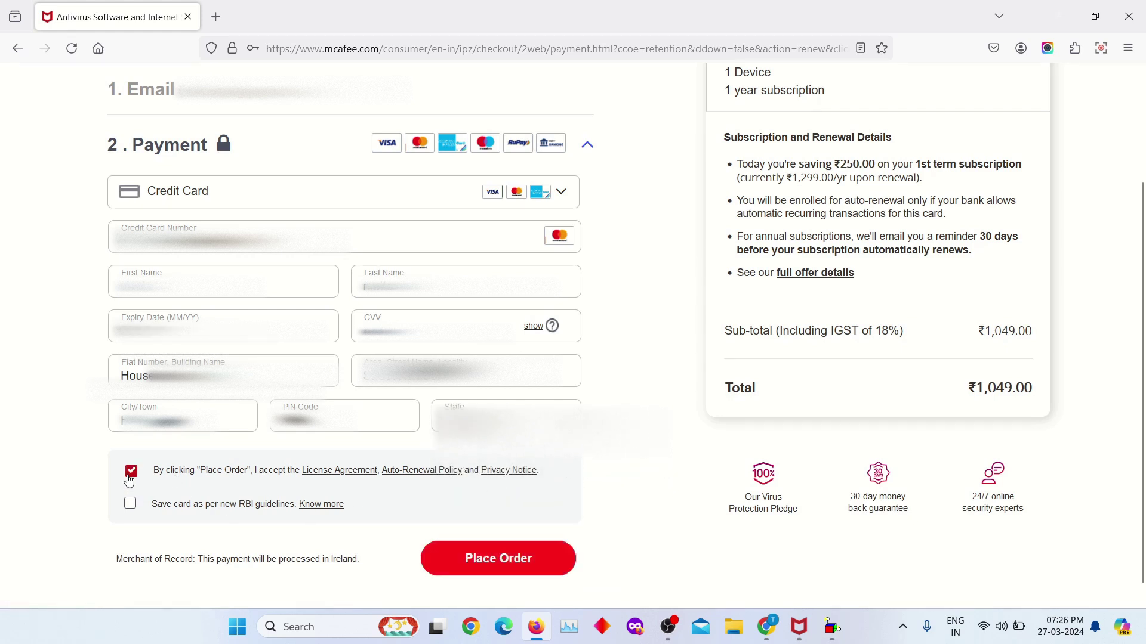
# Place the ₹1,049.00 order and decline Firefox's offer to save the password.
pyautogui.click(452, 566)
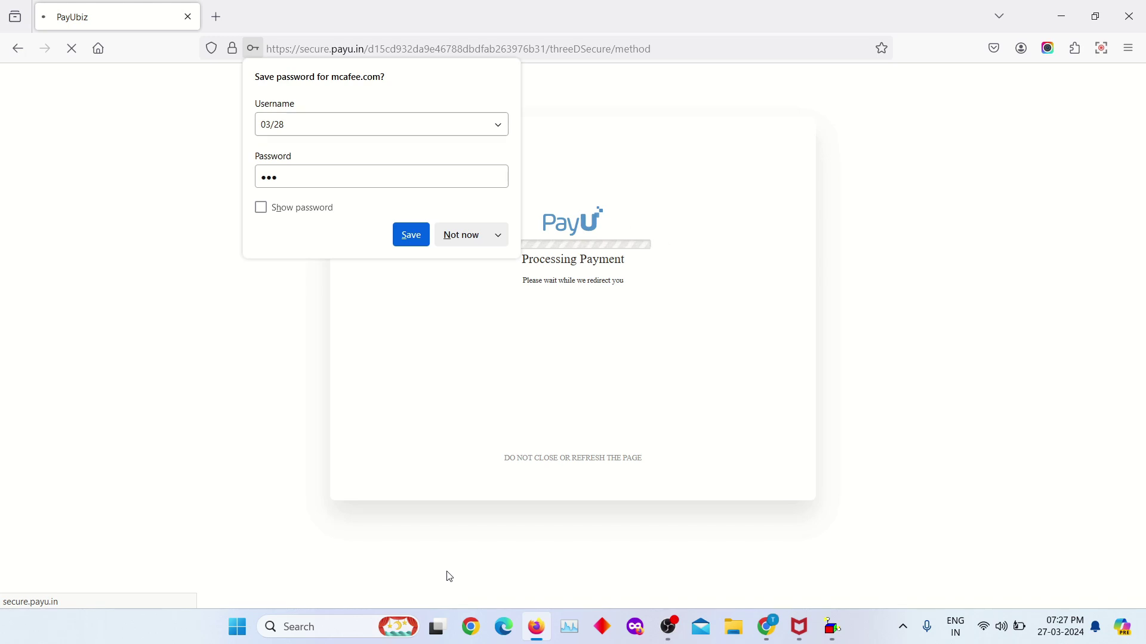
pyautogui.click(472, 244)
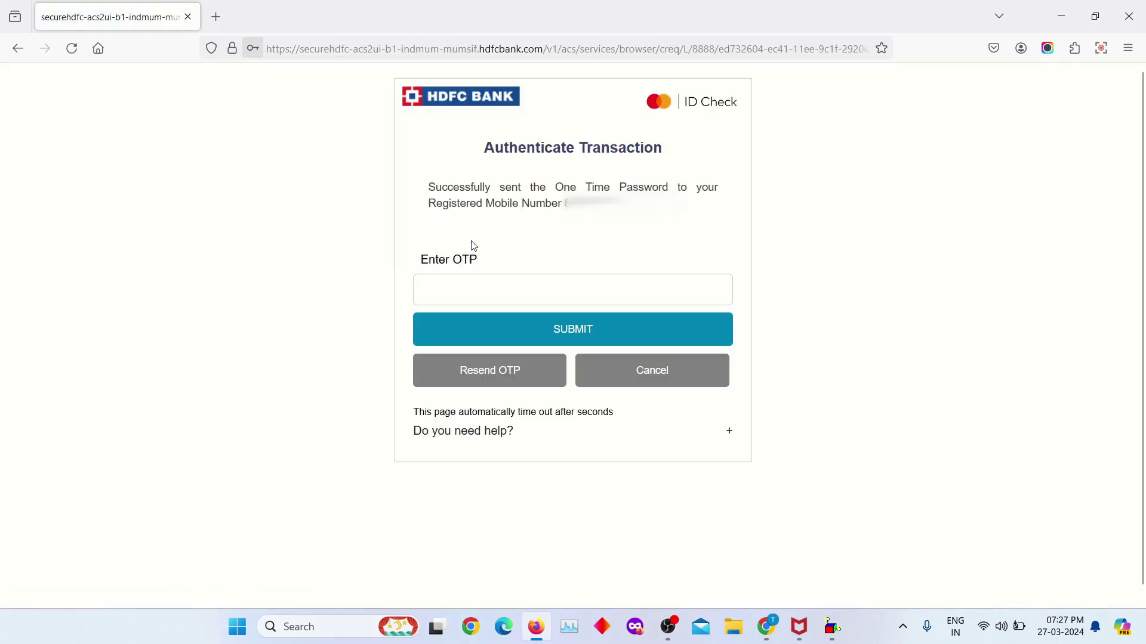
# Enter the SMS one-time password on the HDFC Bank page and submit it.
pyautogui.click(515, 284)
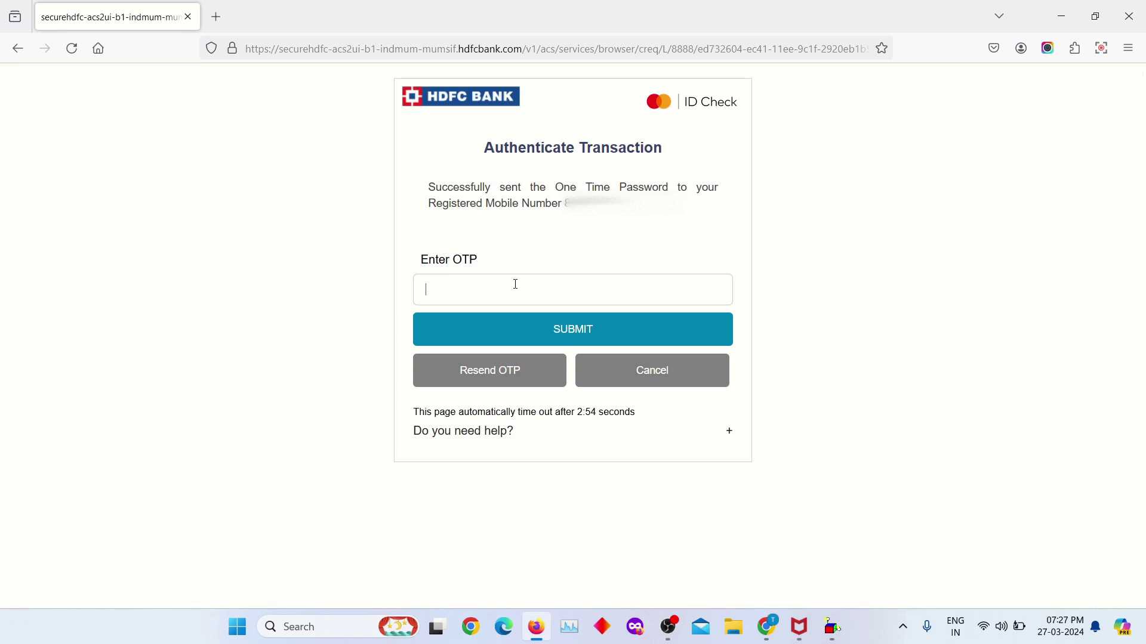
pyautogui.write('1')
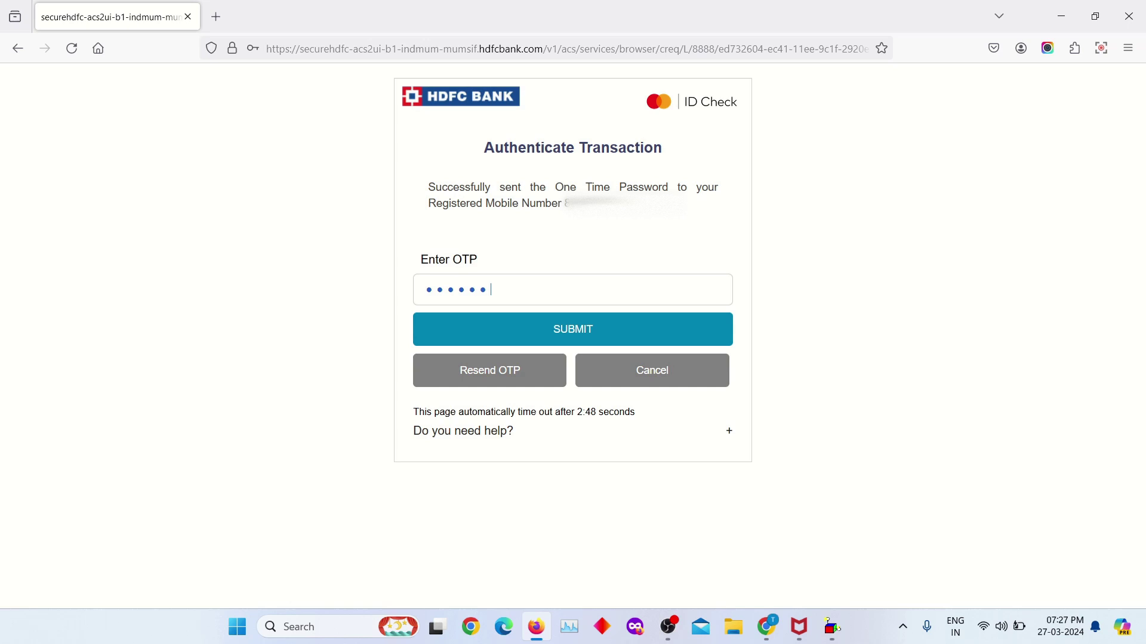
pyautogui.click(542, 340)
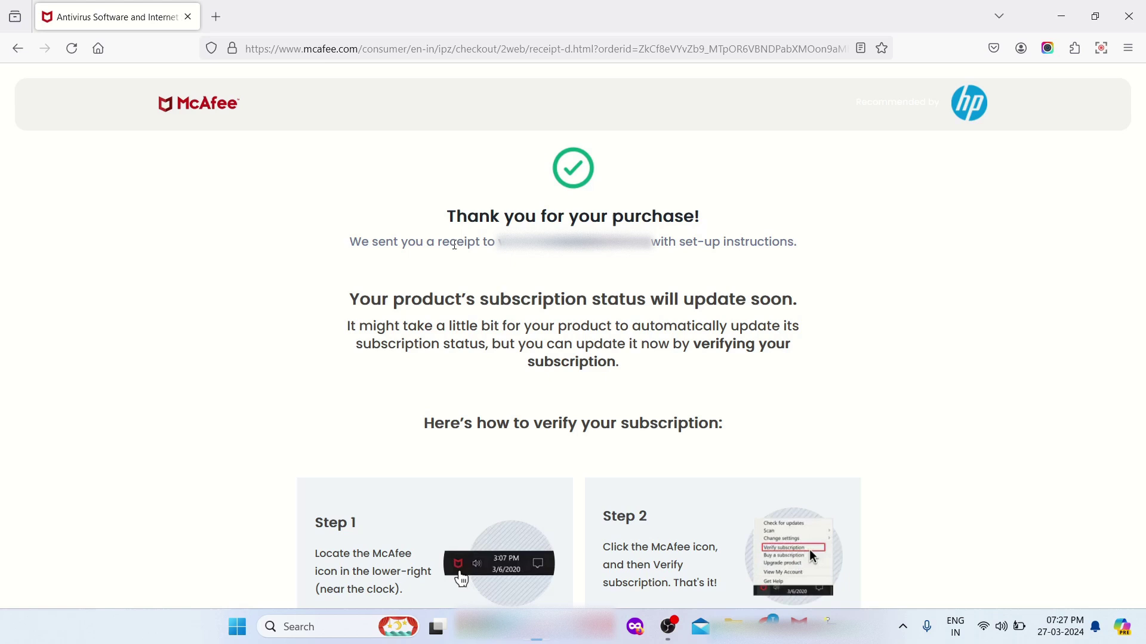
pyautogui.scroll(-3, 720, 327)
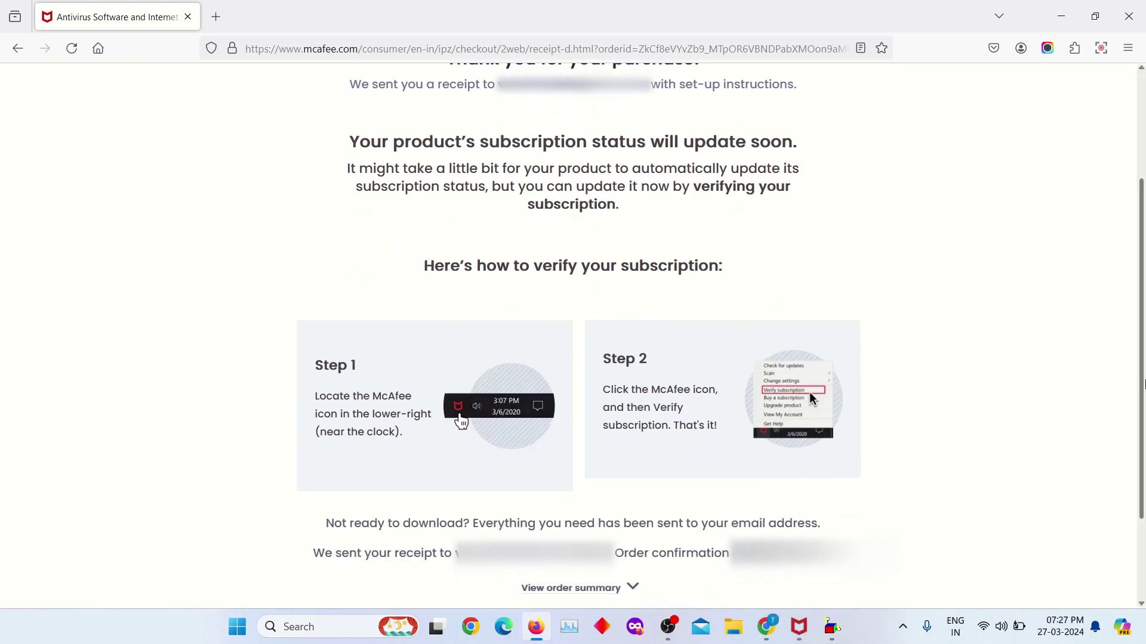
pyautogui.scroll(-1, 1143, 363)
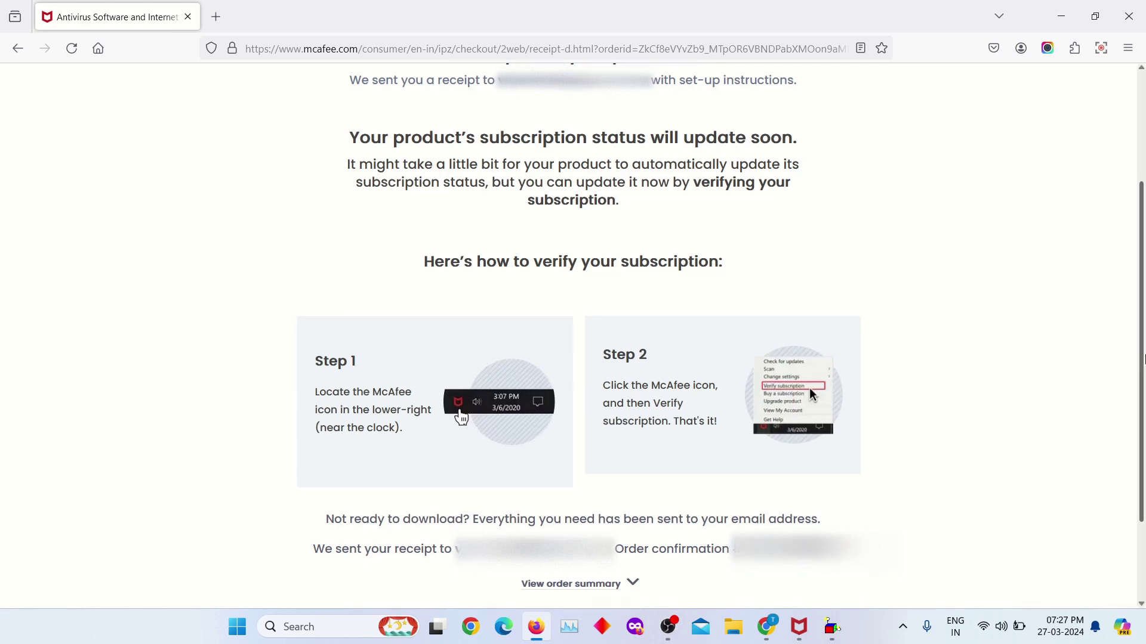
pyautogui.scroll(1, 1143, 359)
pyautogui.scroll(-2, 1144, 359)
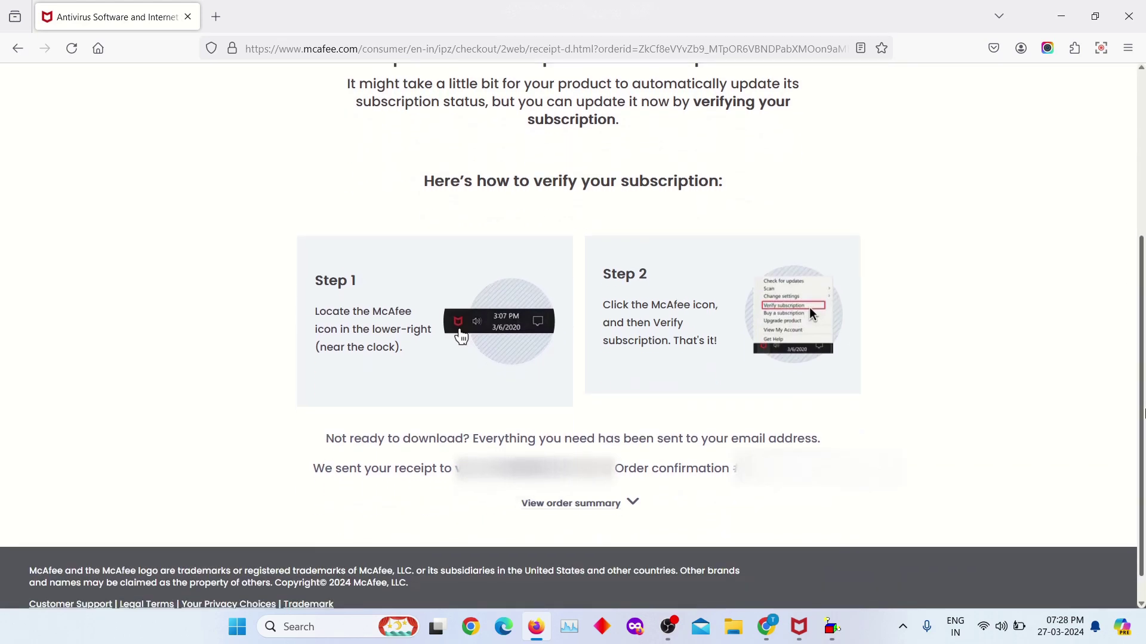
# Switch to McAfee LiveSafe from the taskbar to view My Subscription.
pyautogui.click(799, 627)
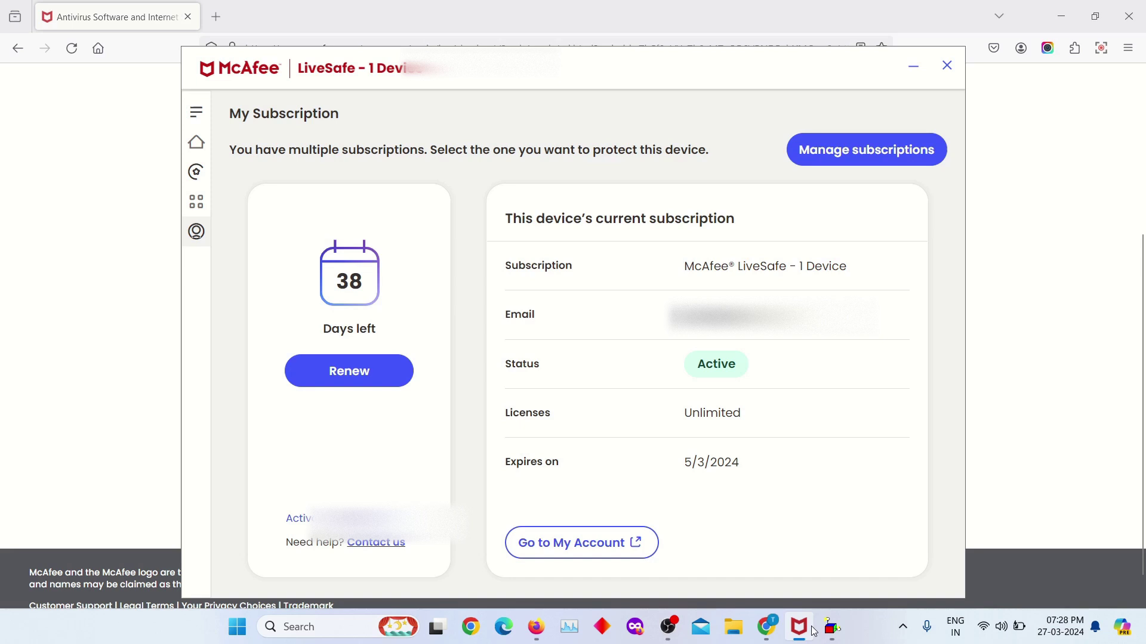
# Close LiveSafe and relaunch it by searching Windows for 'mcafee'.
pyautogui.click(947, 68)
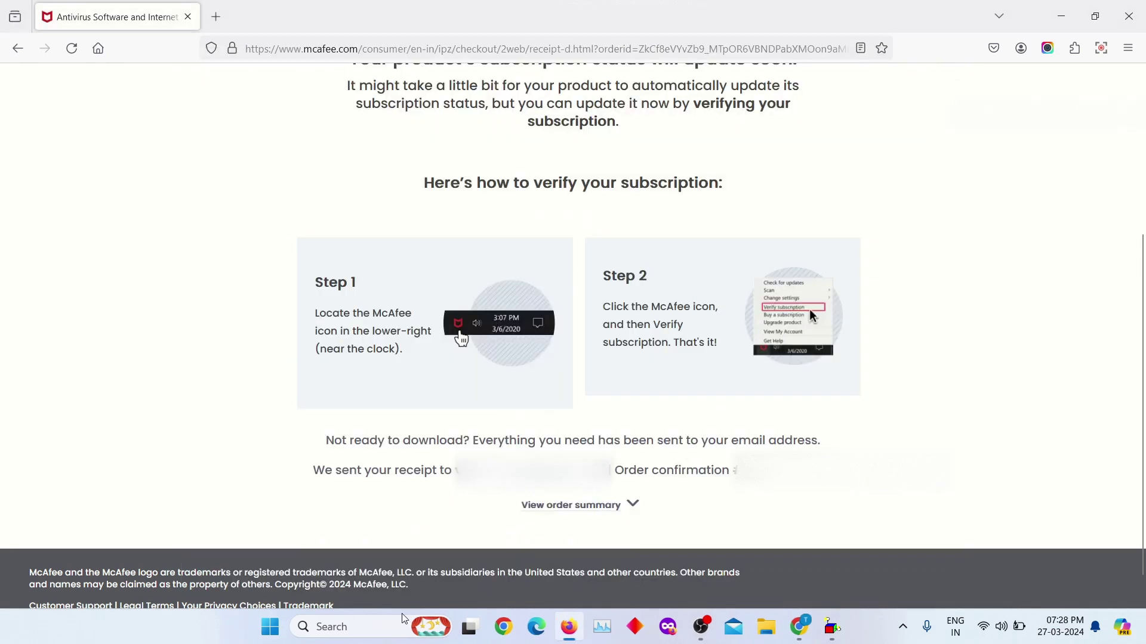
pyautogui.click(383, 634)
pyautogui.write('mc')
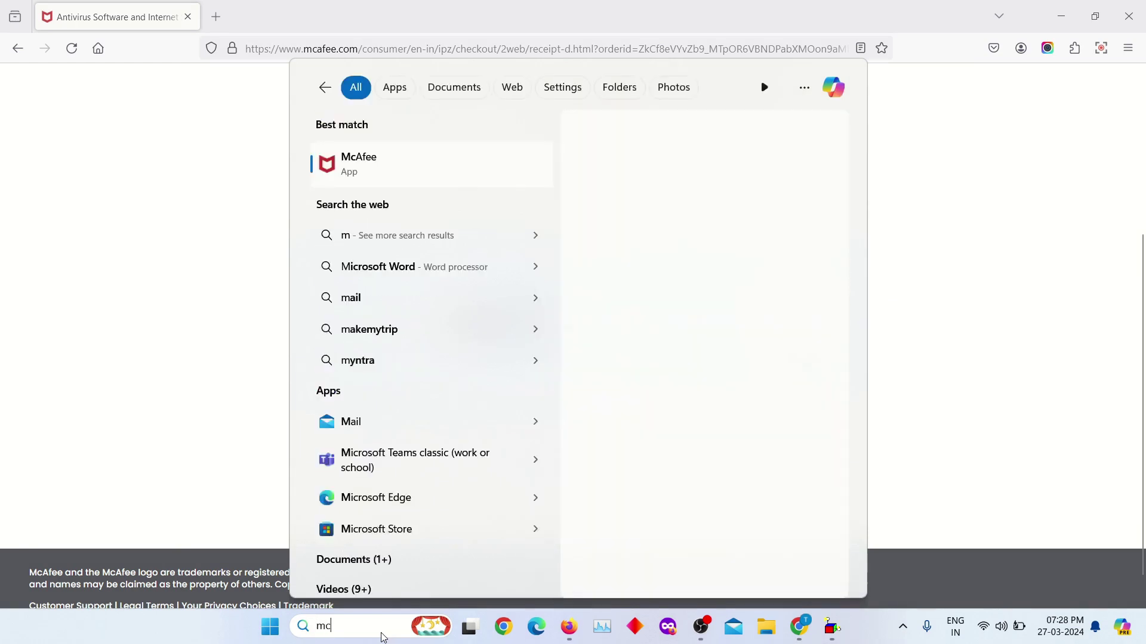
pyautogui.write('af')
pyautogui.press('Return')
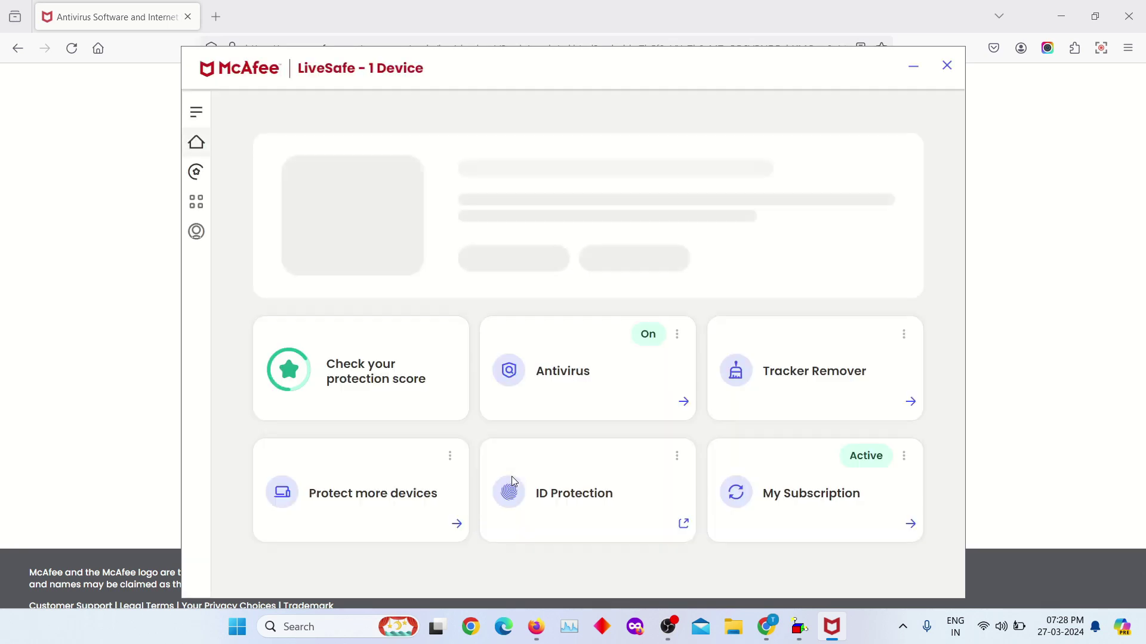
# Open My Subscription, now showing 403 days left and expiry on 5/3/2025.
pyautogui.click(838, 489)
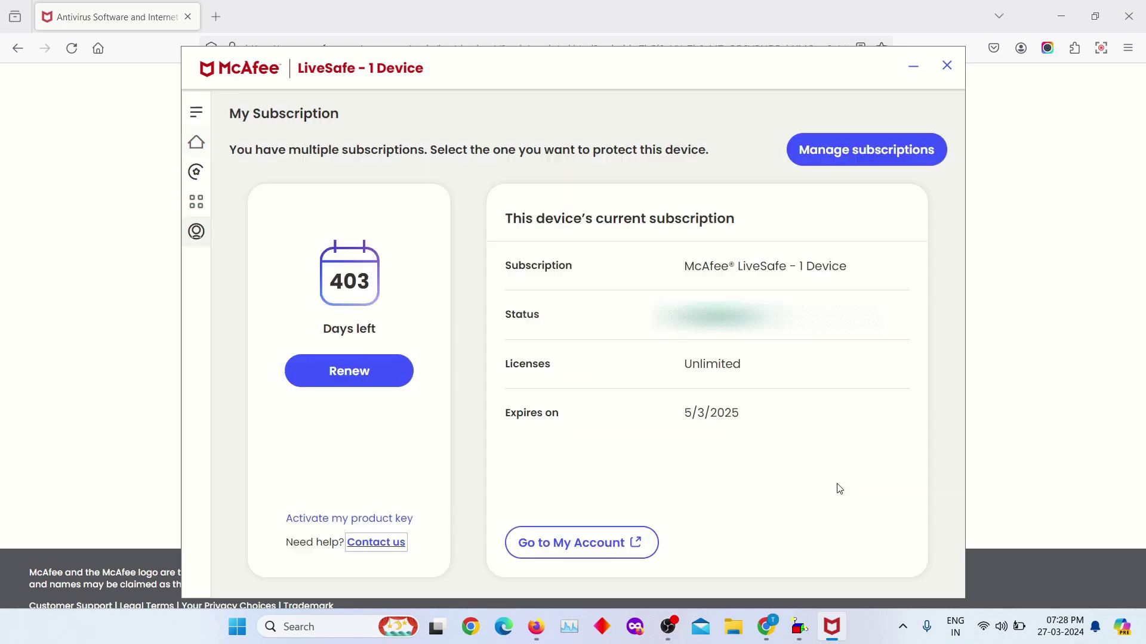